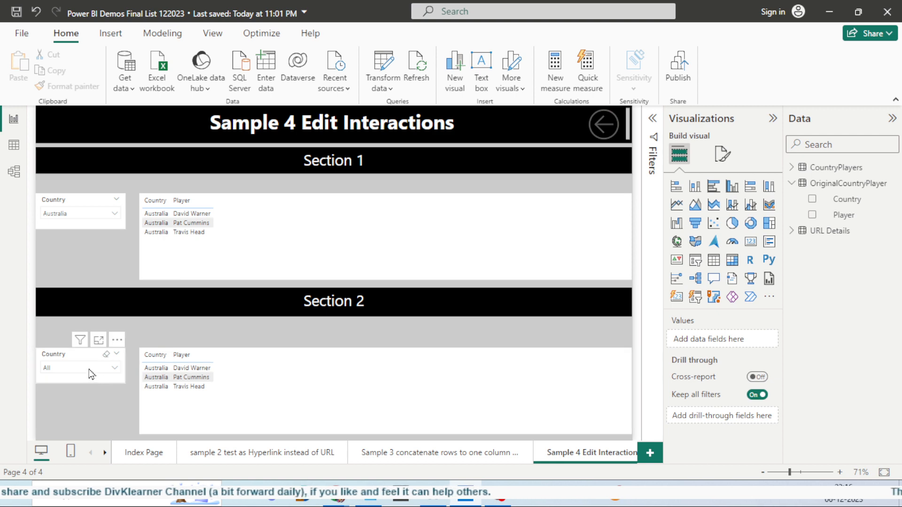
- Check which countries the Section 2 Country slicer offers
click(95, 372)
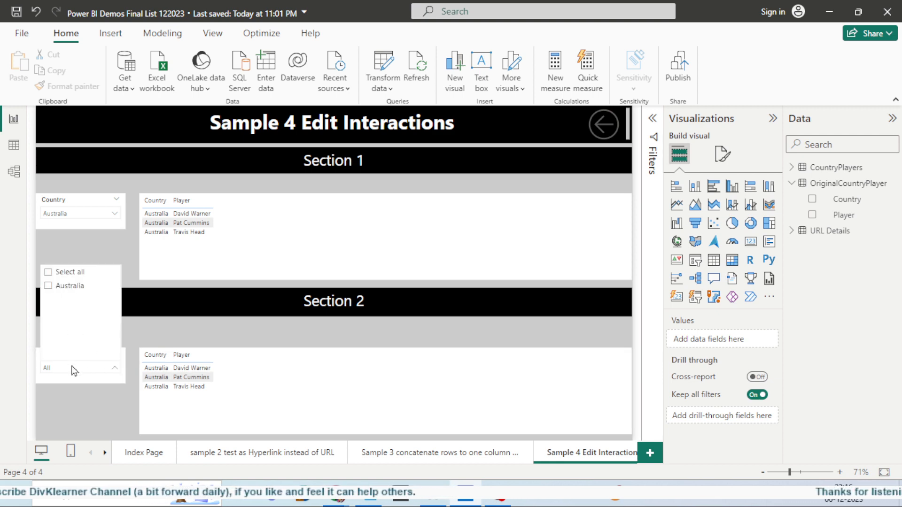
click(81, 412)
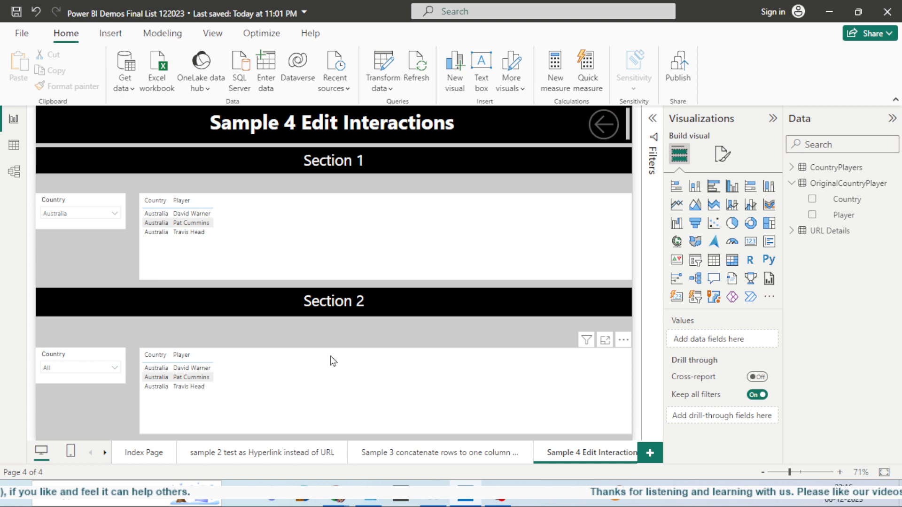
- Edit the Section 1 Country slicer's interactions, set its effect on the Section 2 Country slicer to None, and check the Section 2 country list
click(84, 204)
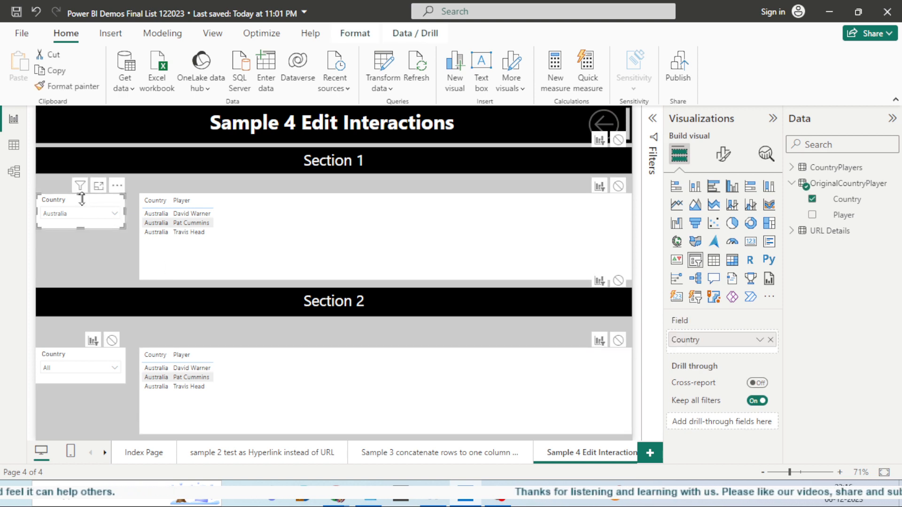
click(368, 37)
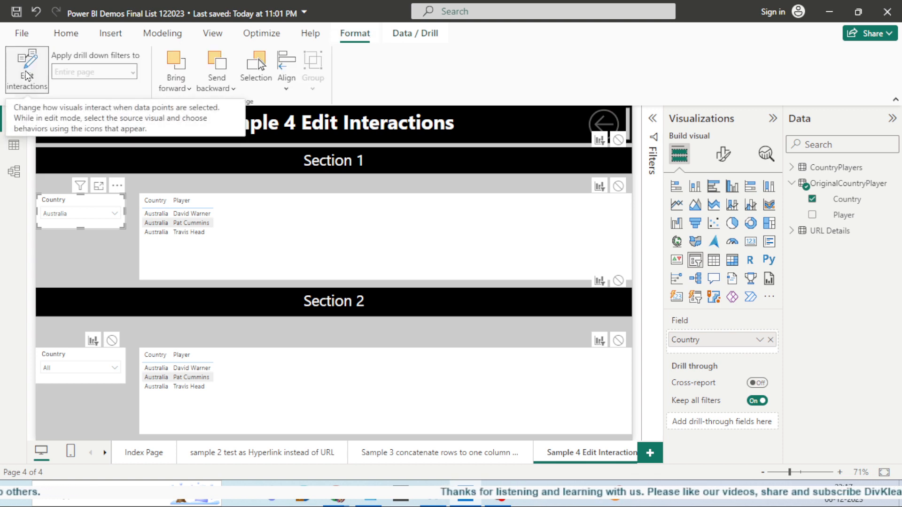
click(34, 88)
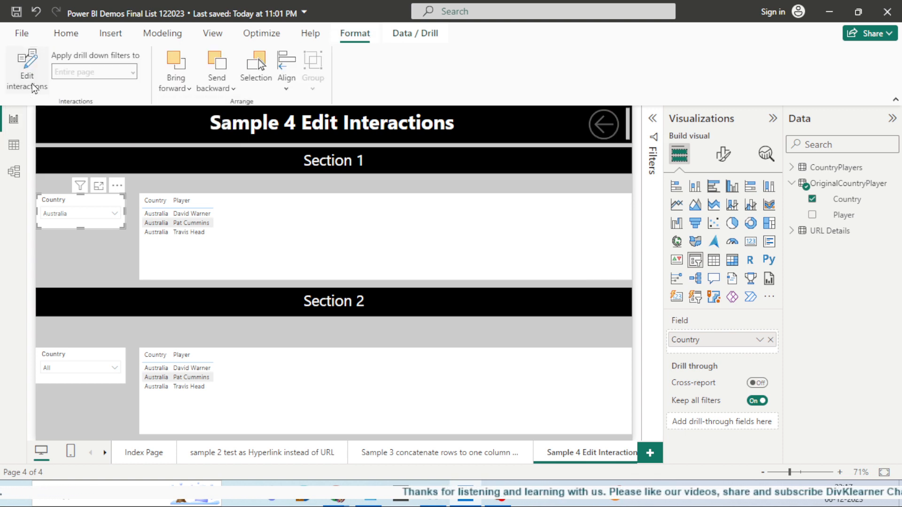
click(34, 87)
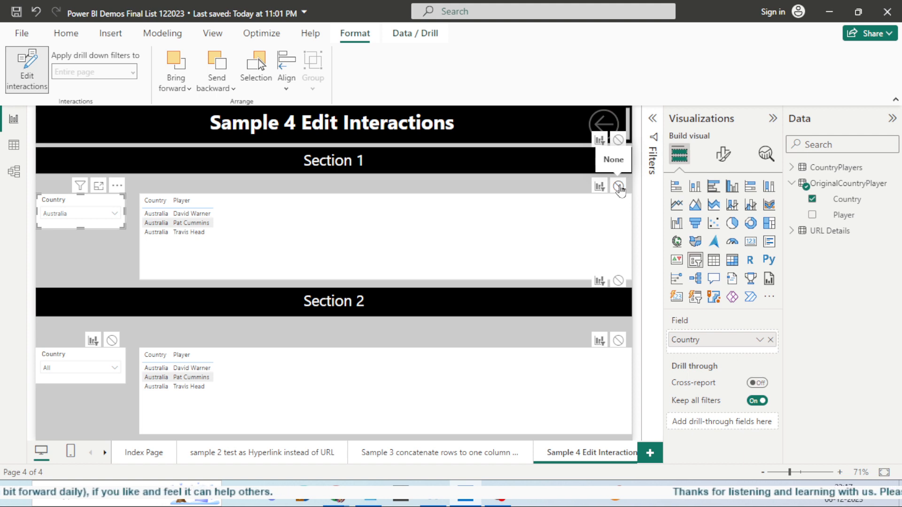
click(619, 188)
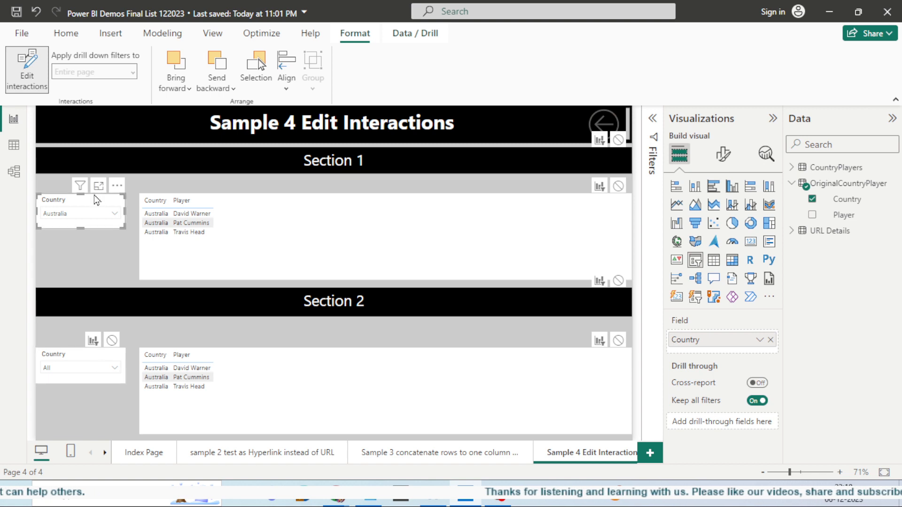
click(111, 340)
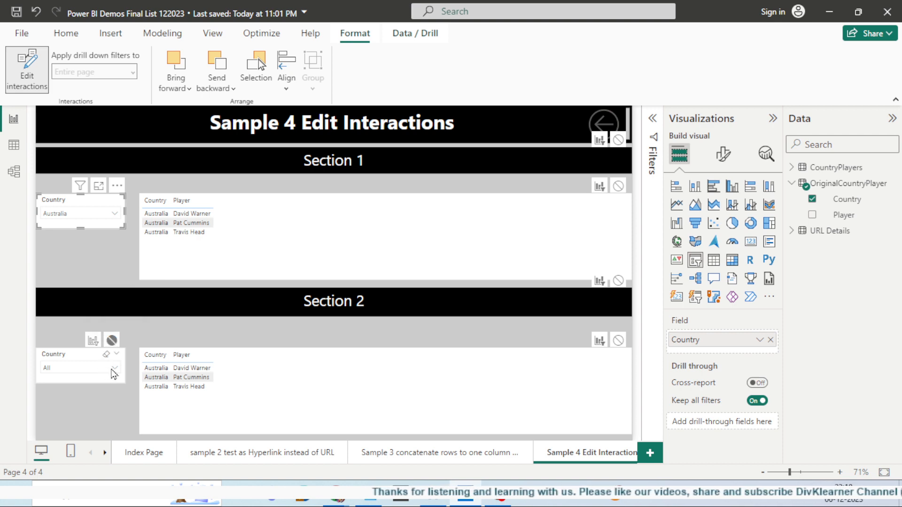
click(112, 369)
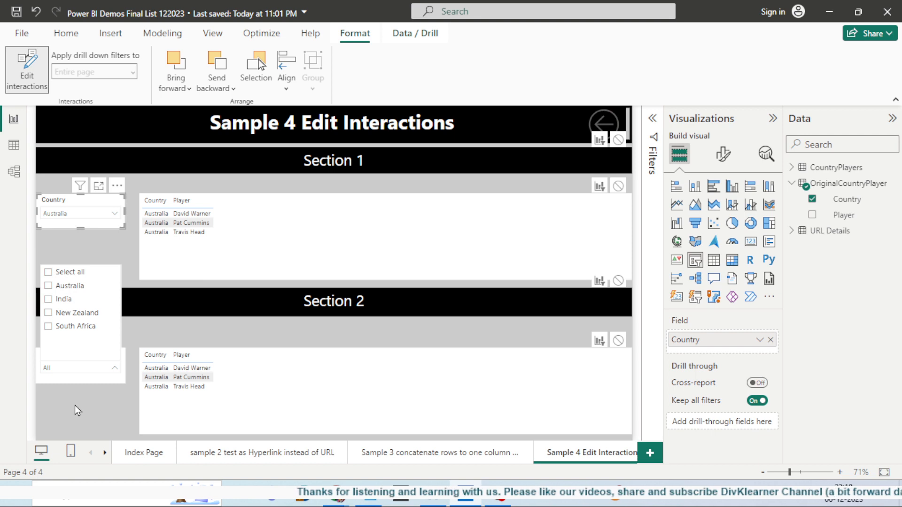
click(600, 363)
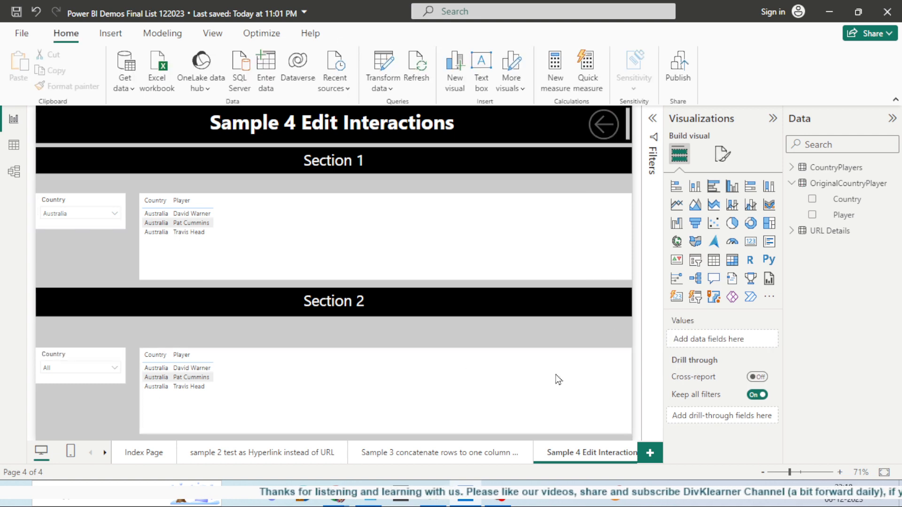
- Set the Section 1 Country slicer's interaction with the Section 2 table to None
click(87, 203)
click(353, 35)
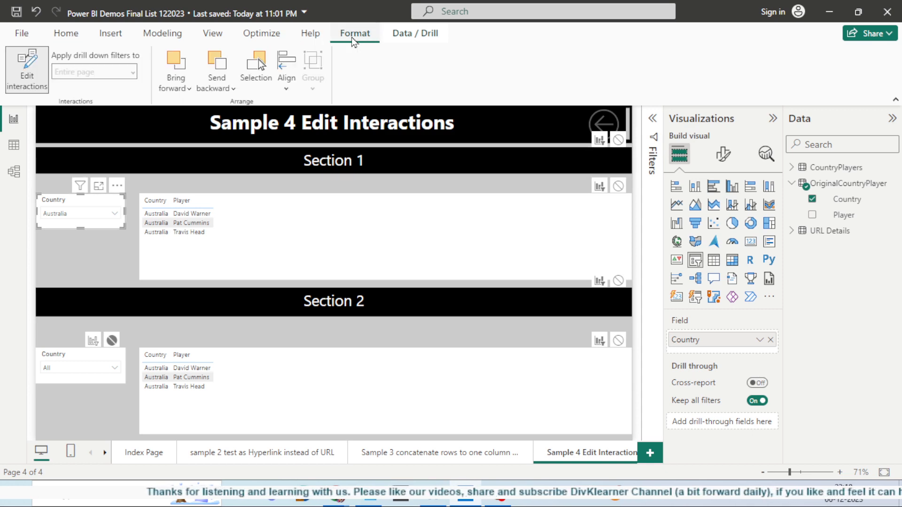
click(618, 341)
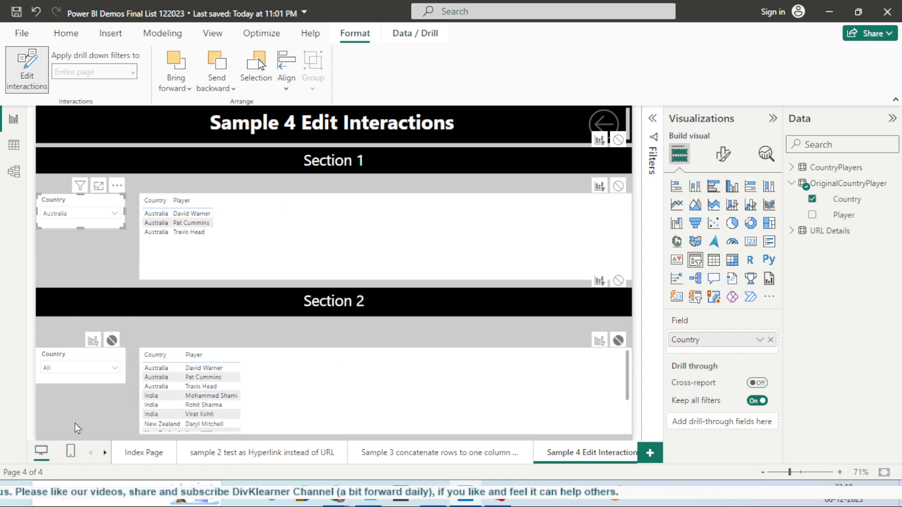
- Filter the Section 2 Country slicer to India to test its effect on both tables
click(114, 369)
click(113, 369)
click(113, 369)
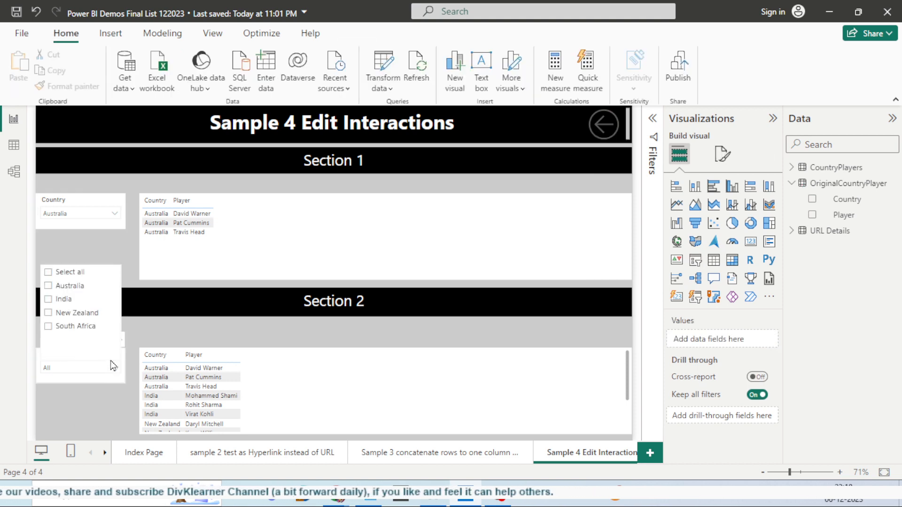
click(64, 300)
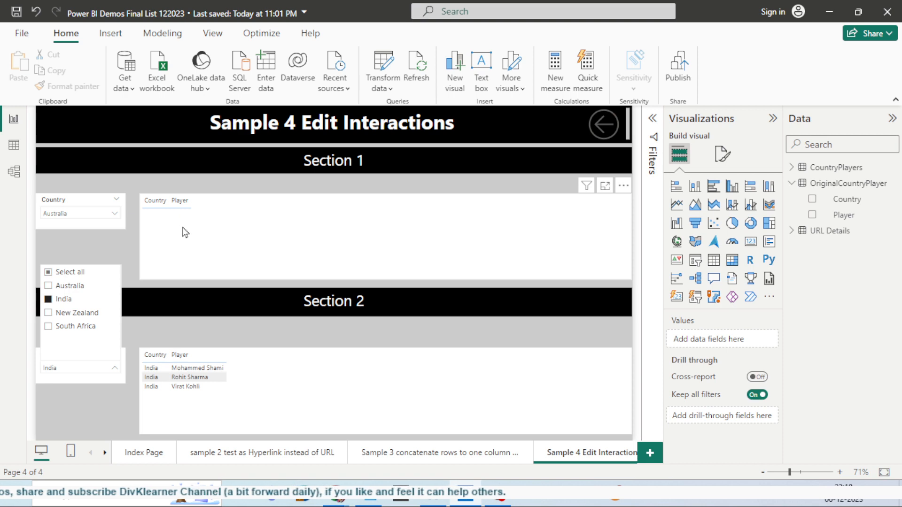
- Set the Section 2 Country slicer's interactions with the Section 1 slicer and table to None, and turn off interaction editing
click(228, 243)
click(230, 248)
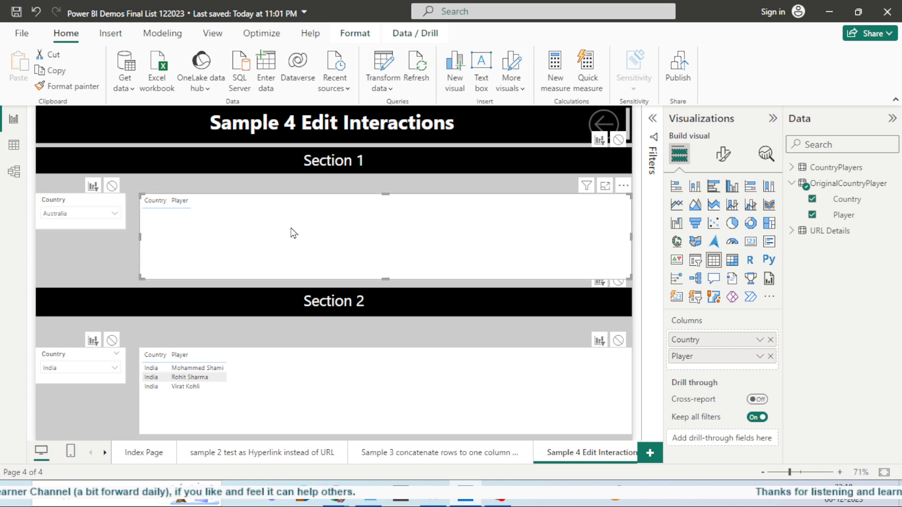
click(80, 363)
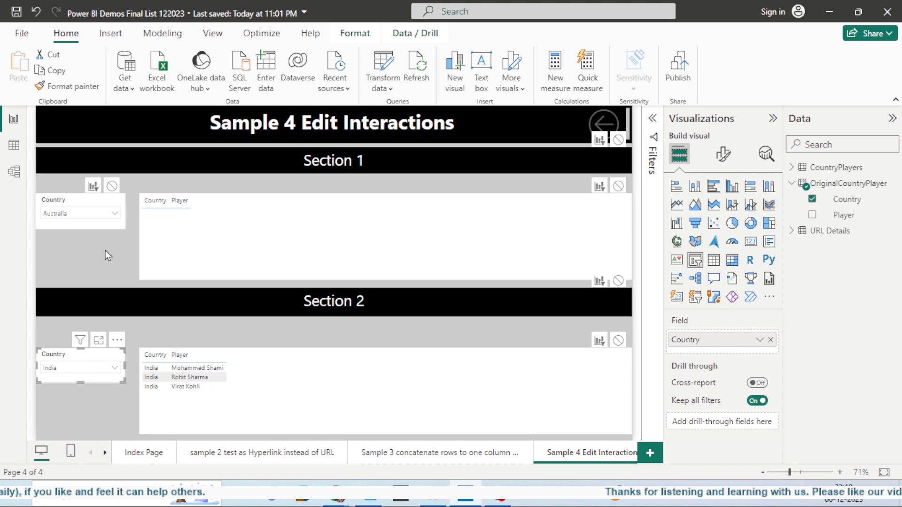
click(113, 187)
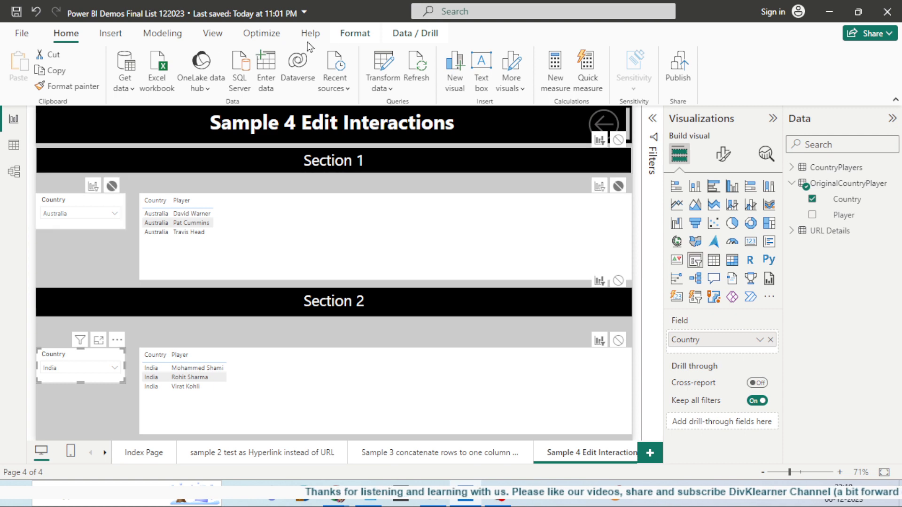
click(343, 37)
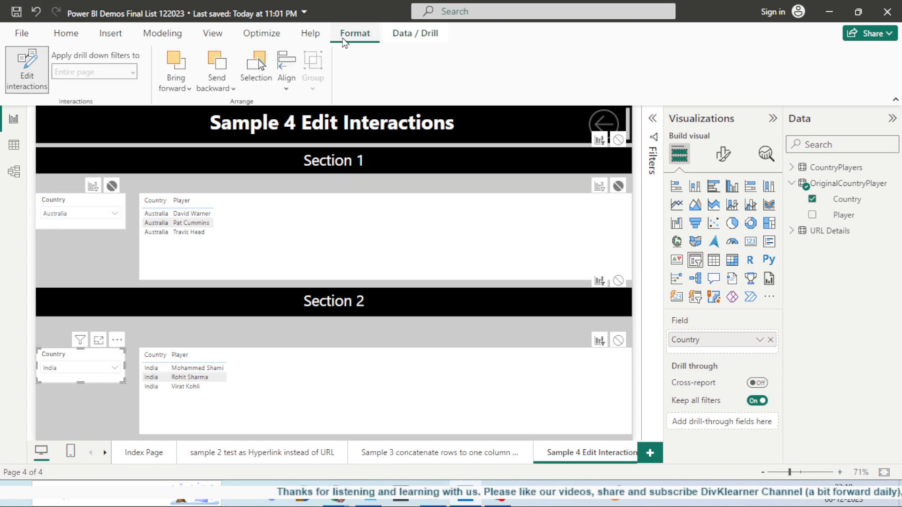
click(22, 80)
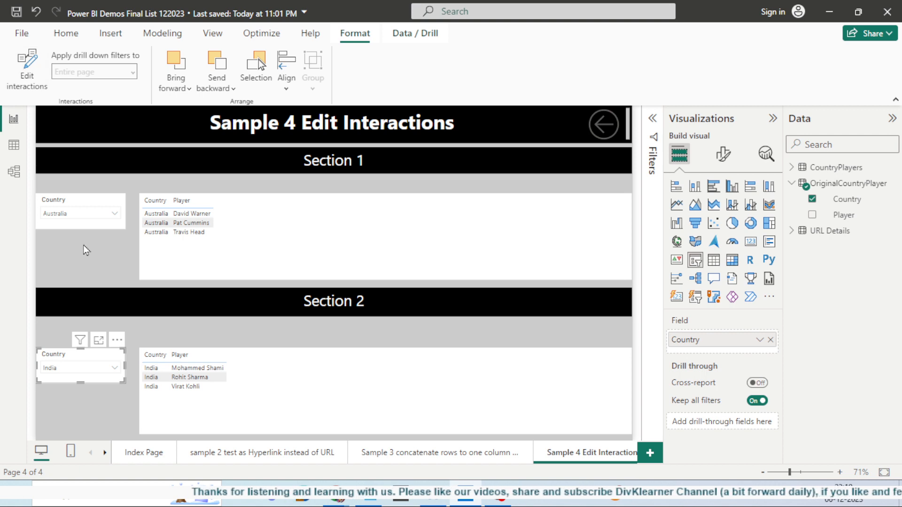
- Select India in the Section 1 Country slicer to test the separated sections
click(110, 222)
click(110, 219)
click(111, 219)
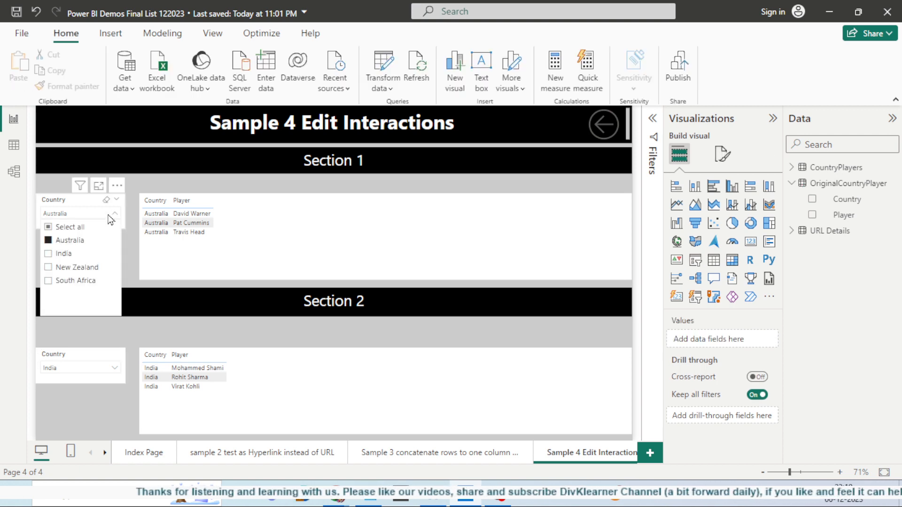
click(60, 256)
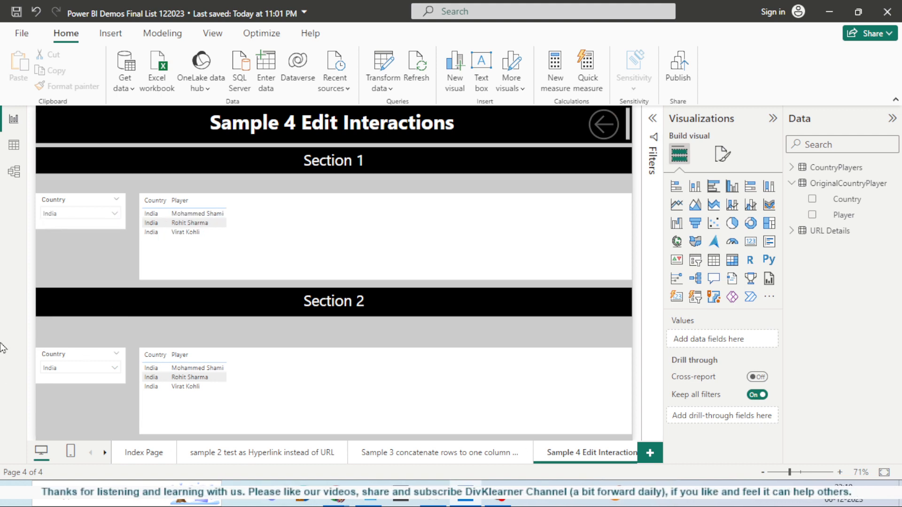
- Select South Africa in the Section 2 Country slicer and close its list
click(81, 368)
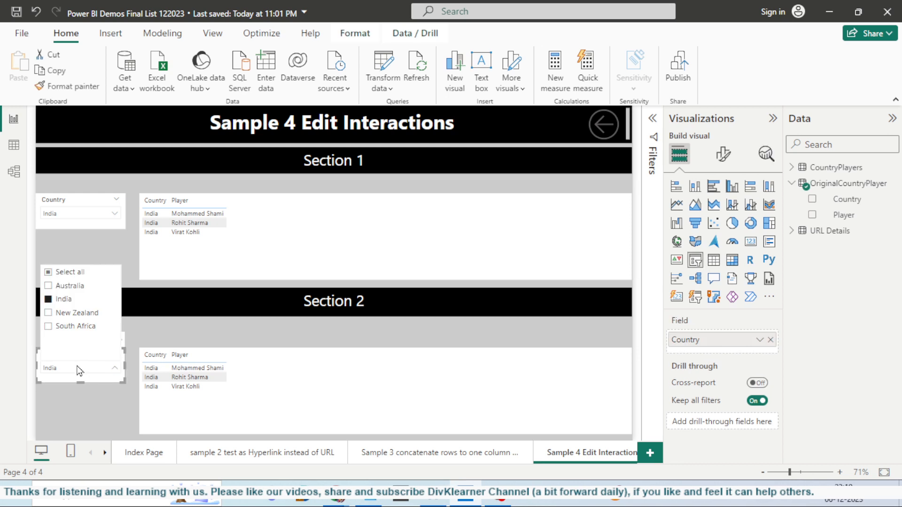
click(65, 326)
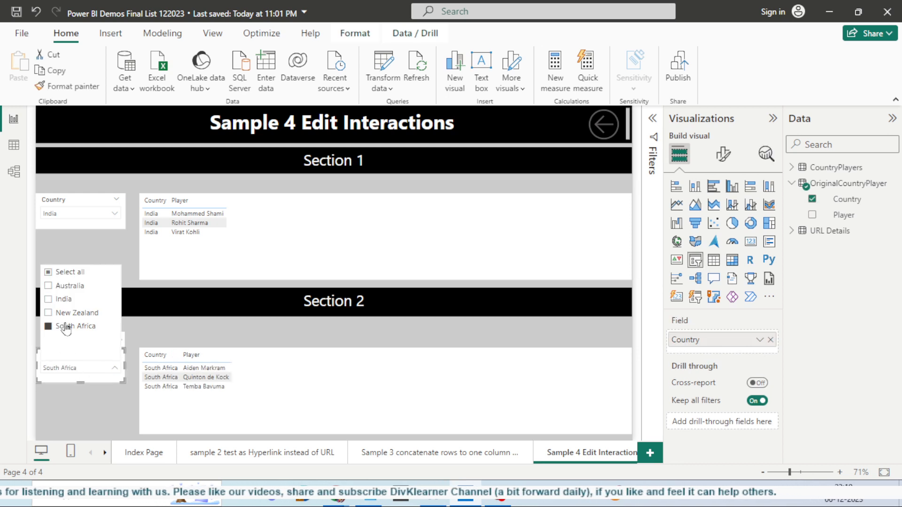
click(216, 408)
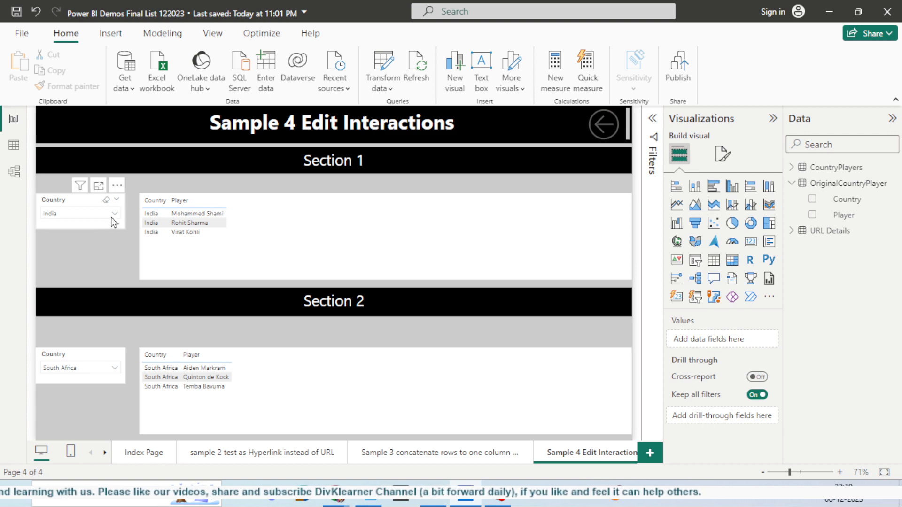
- Select Australia in the Section 1 Country slicer and close its list
click(94, 213)
click(63, 240)
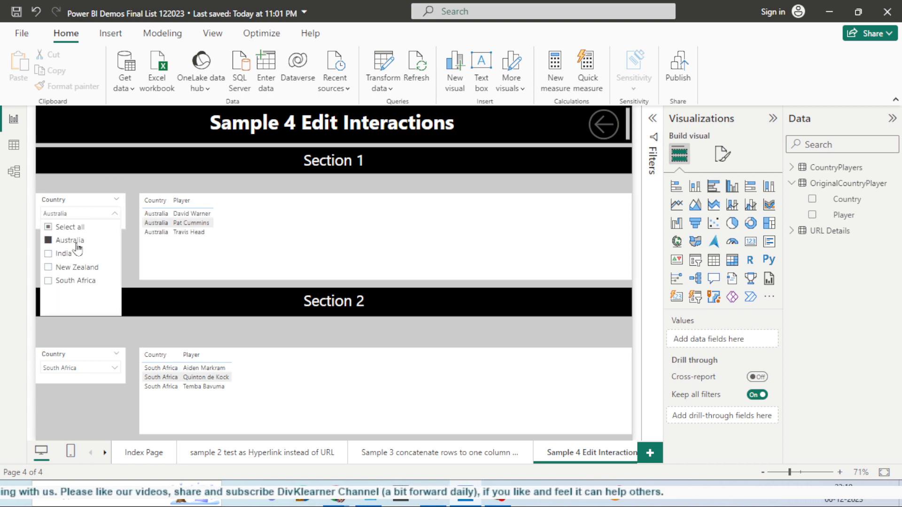
click(58, 337)
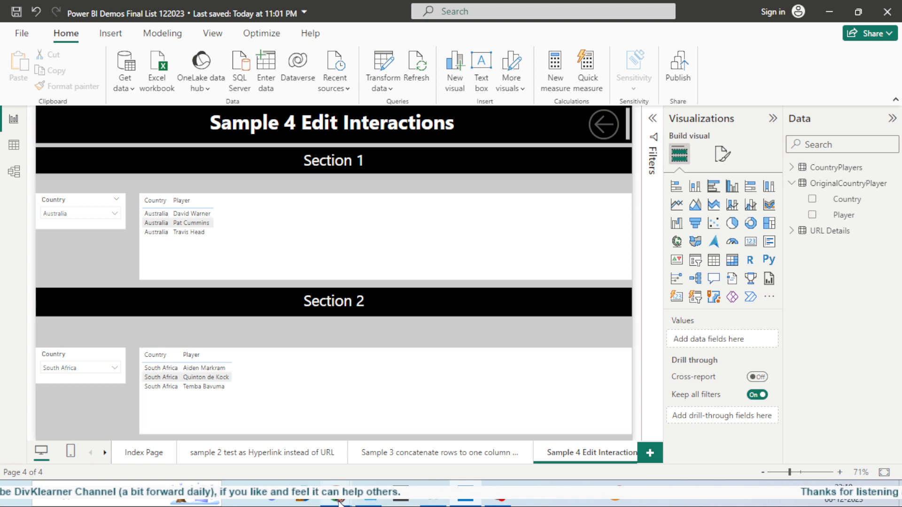
- Switch to the Power BI Samples presentation in Google Slides and start the slideshow from the slide on making slicers work only on some visuals
mouse_move(337, 499)
click(423, 457)
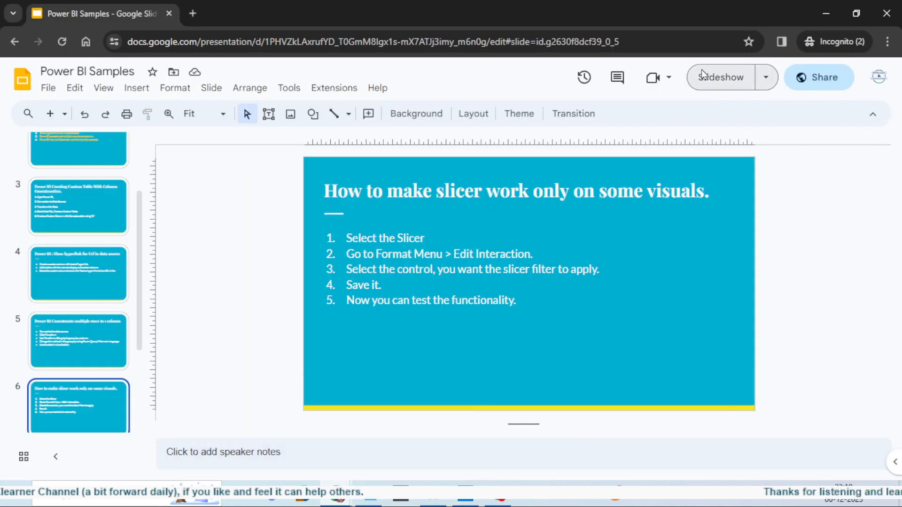
click(706, 75)
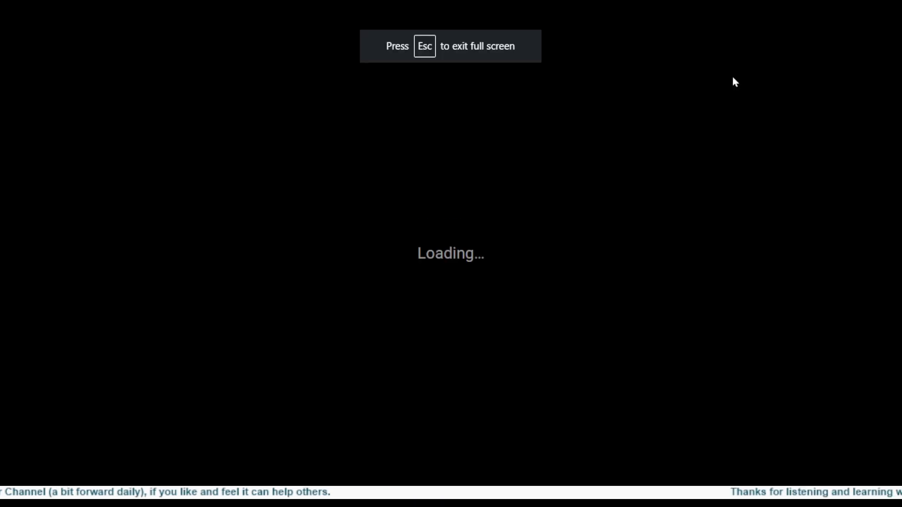